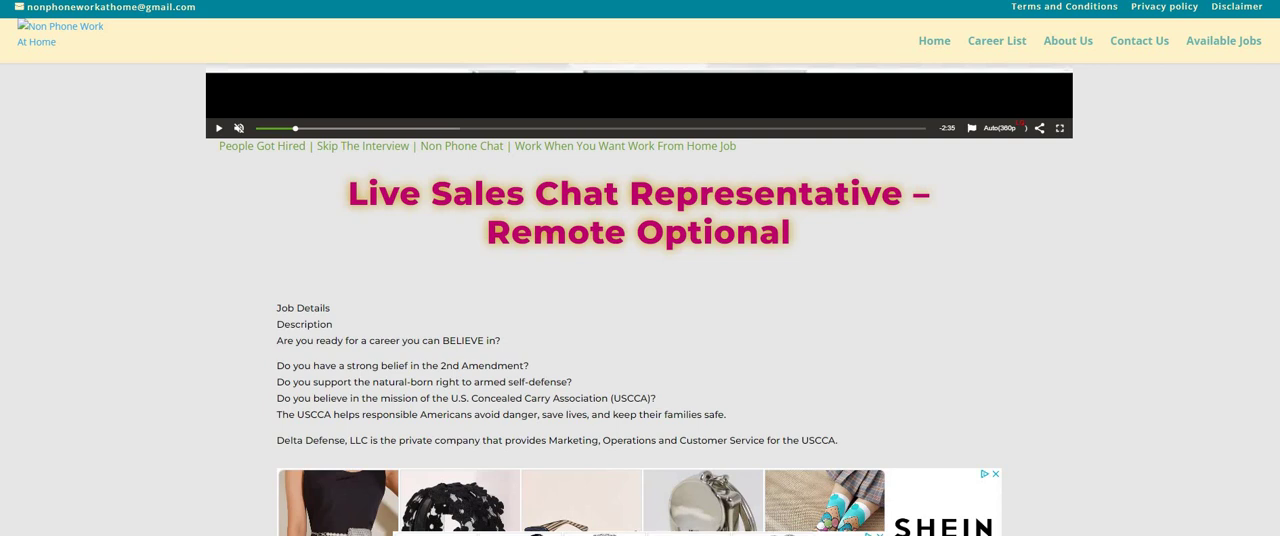
{"action": "scroll", "coordinate": [1268, 261], "scroll_direction": "down", "scroll_amount": 5}
{"action": "scroll", "coordinate": [1268, 261], "scroll_direction": "down", "scroll_amount": 3}
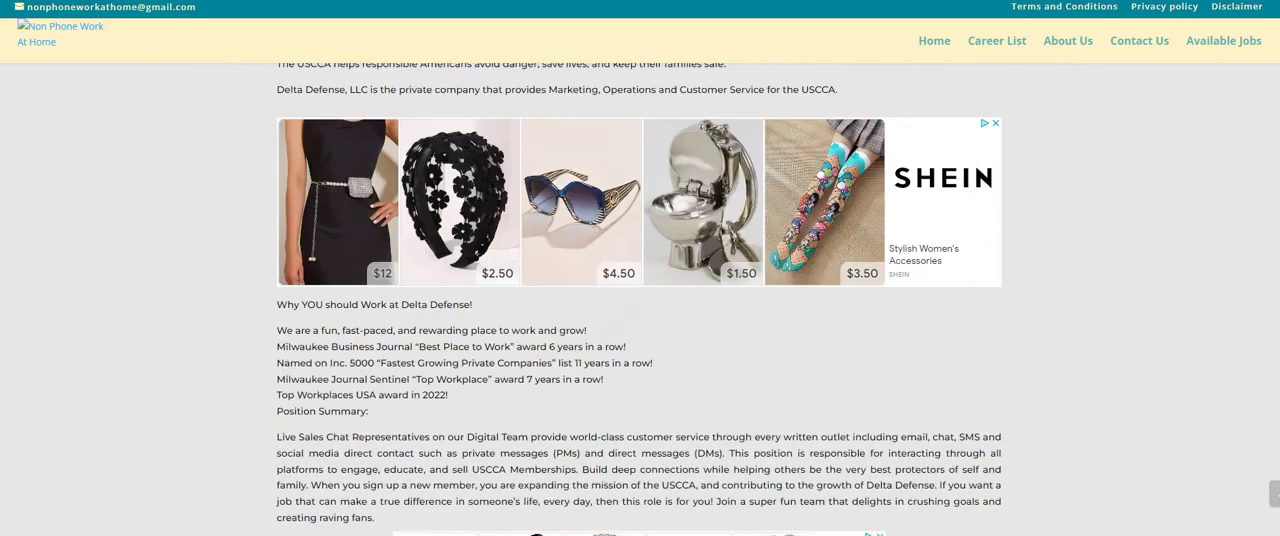
{"action": "scroll", "coordinate": [1268, 261], "scroll_direction": "down", "scroll_amount": 3}
{"action": "scroll", "coordinate": [1268, 261], "scroll_direction": "down", "scroll_amount": 2}
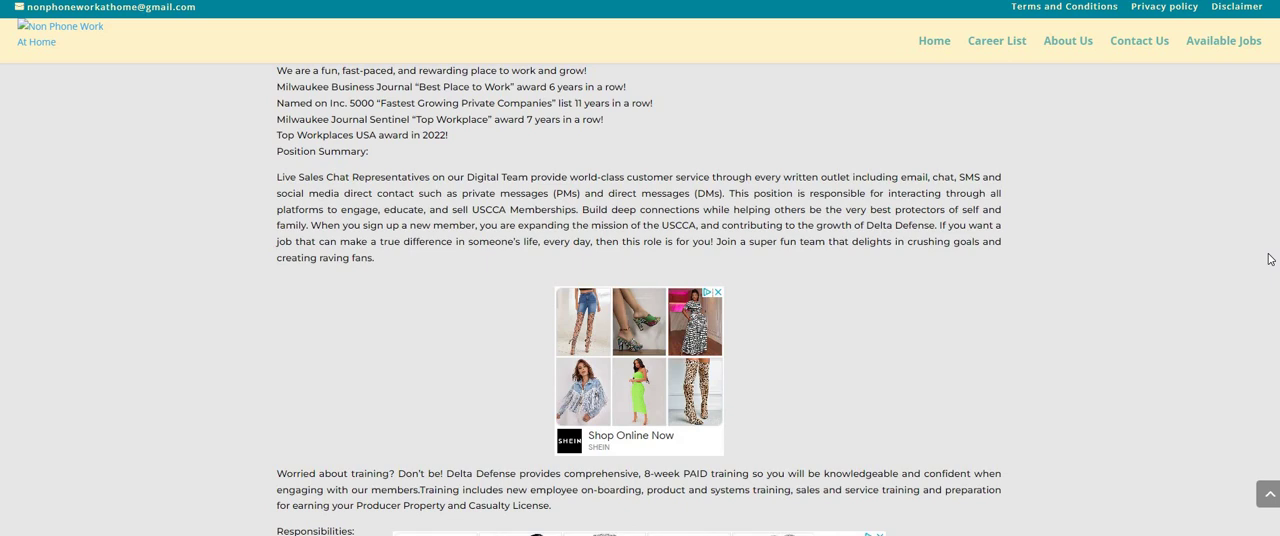
{"action": "scroll", "coordinate": [1268, 259], "scroll_direction": "down", "scroll_amount": 3}
{"action": "scroll", "coordinate": [1268, 259], "scroll_direction": "down", "scroll_amount": 2}
{"action": "scroll", "coordinate": [1268, 259], "scroll_direction": "down", "scroll_amount": 2}
{"action": "scroll", "coordinate": [1268, 259], "scroll_direction": "down", "scroll_amount": 1}
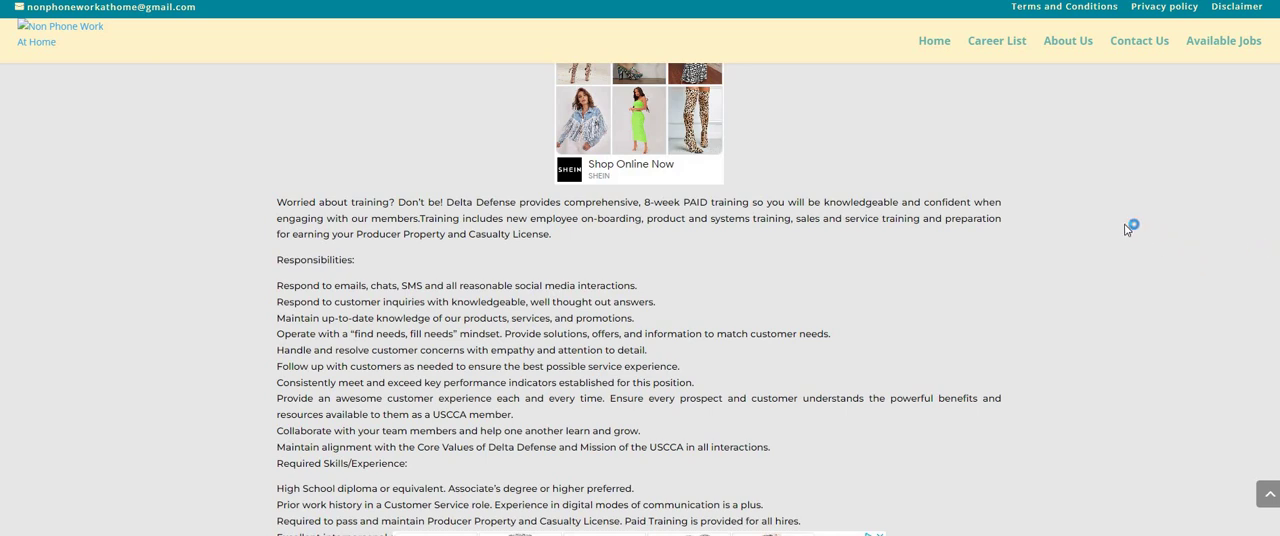
{"action": "scroll", "coordinate": [1125, 231], "scroll_direction": "down", "scroll_amount": 1}
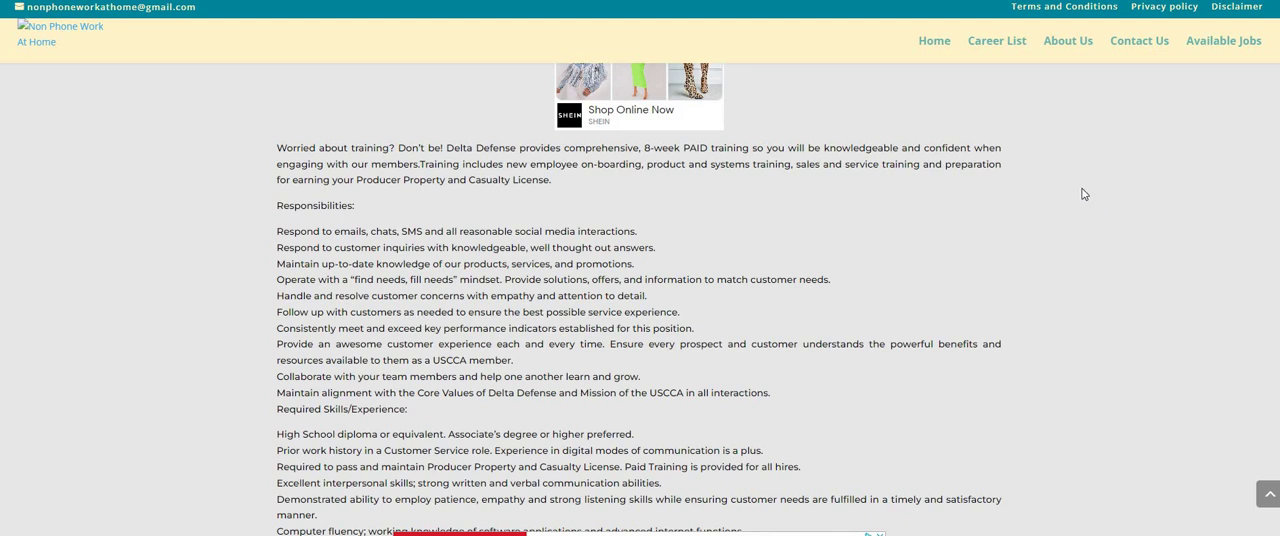
{"action": "scroll", "coordinate": [1085, 194], "scroll_direction": "down", "scroll_amount": 1}
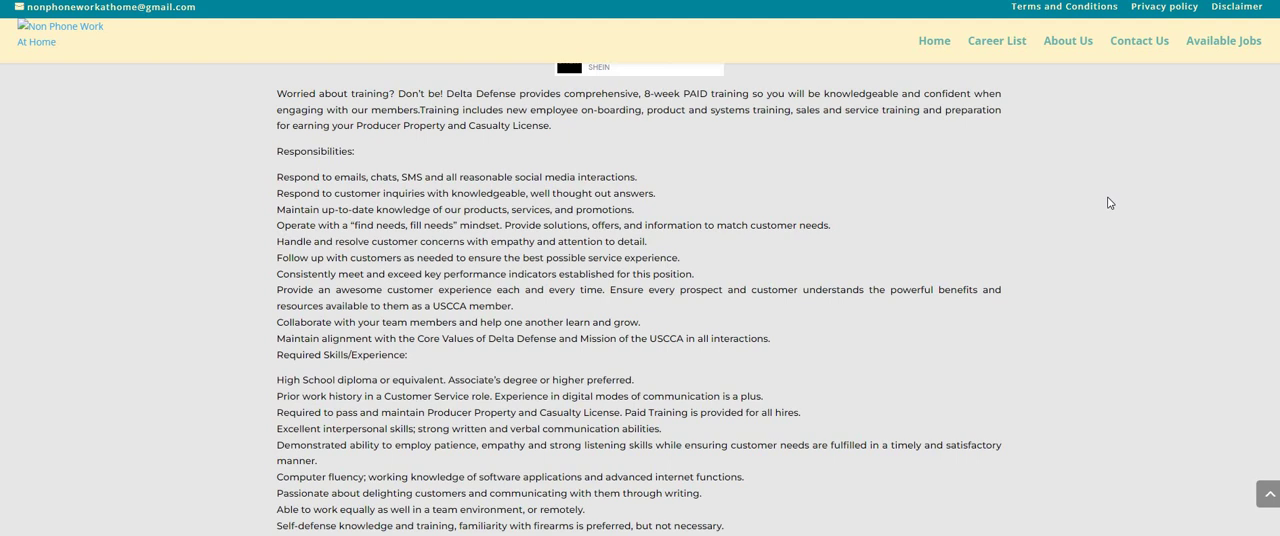
{"action": "scroll", "coordinate": [1110, 203], "scroll_direction": "down", "scroll_amount": 1}
{"action": "scroll", "coordinate": [1110, 203], "scroll_direction": "down", "scroll_amount": 2}
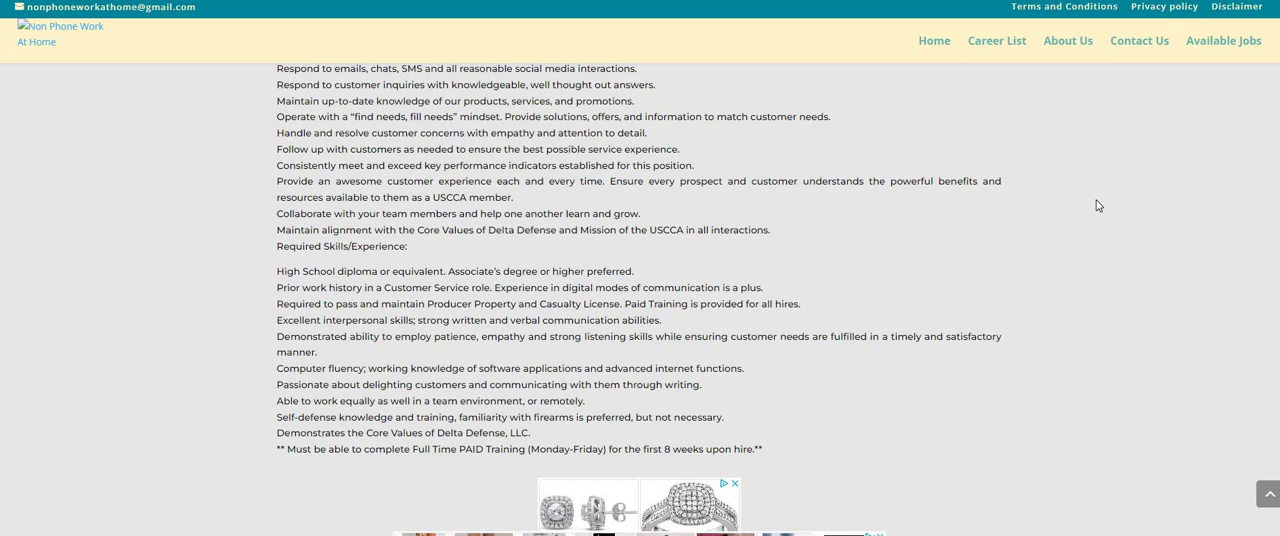
{"action": "scroll", "coordinate": [1098, 220], "scroll_direction": "down", "scroll_amount": 2}
{"action": "scroll", "coordinate": [1100, 230], "scroll_direction": "down", "scroll_amount": 2}
{"action": "scroll", "coordinate": [1101, 233], "scroll_direction": "down", "scroll_amount": 1}
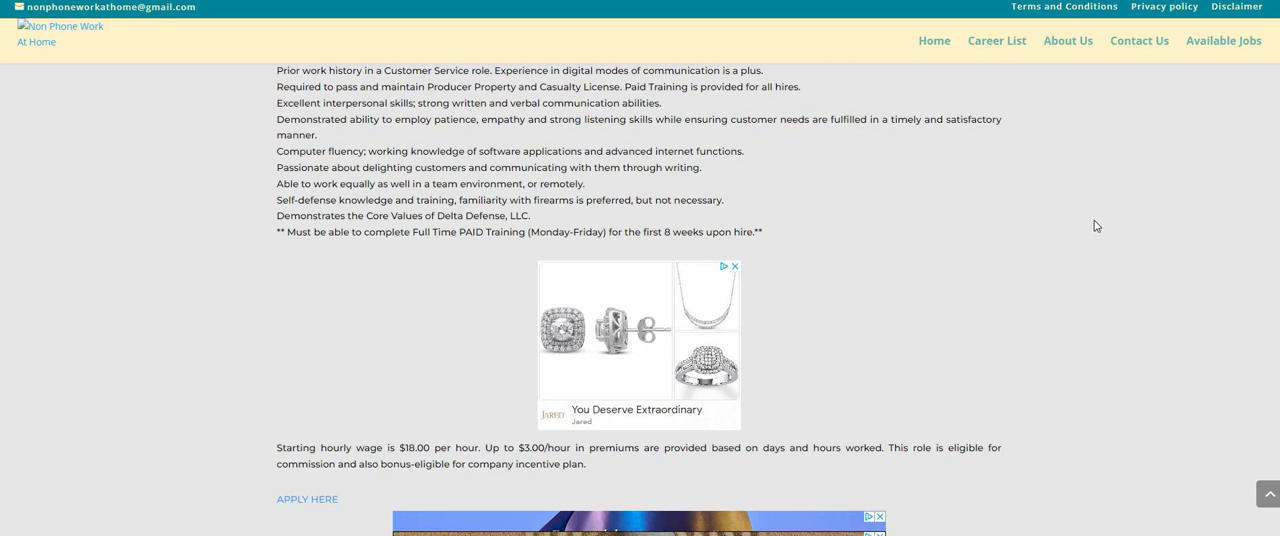
{"action": "scroll", "coordinate": [1090, 215], "scroll_direction": "up", "scroll_amount": 3}
{"action": "scroll", "coordinate": [1086, 207], "scroll_direction": "up", "scroll_amount": 3}
{"action": "scroll", "coordinate": [1090, 207], "scroll_direction": "up", "scroll_amount": 3}
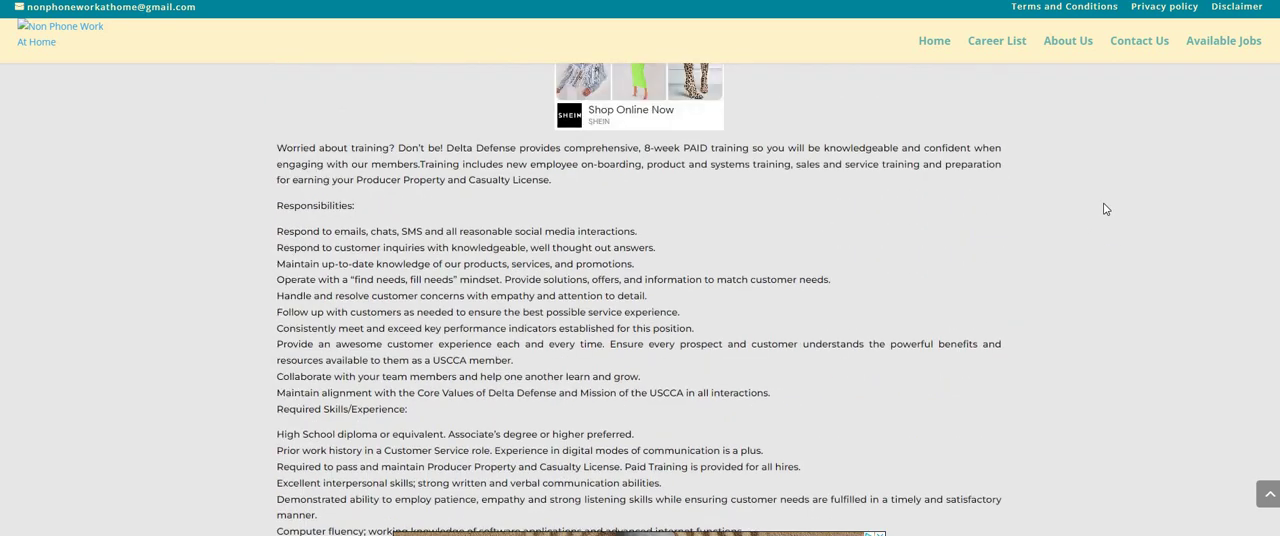
{"action": "scroll", "coordinate": [1095, 207], "scroll_direction": "up", "scroll_amount": 3}
{"action": "scroll", "coordinate": [1100, 208], "scroll_direction": "up", "scroll_amount": 3}
{"action": "scroll", "coordinate": [1106, 208], "scroll_direction": "up", "scroll_amount": 3}
{"action": "scroll", "coordinate": [1100, 210], "scroll_direction": "up", "scroll_amount": 3}
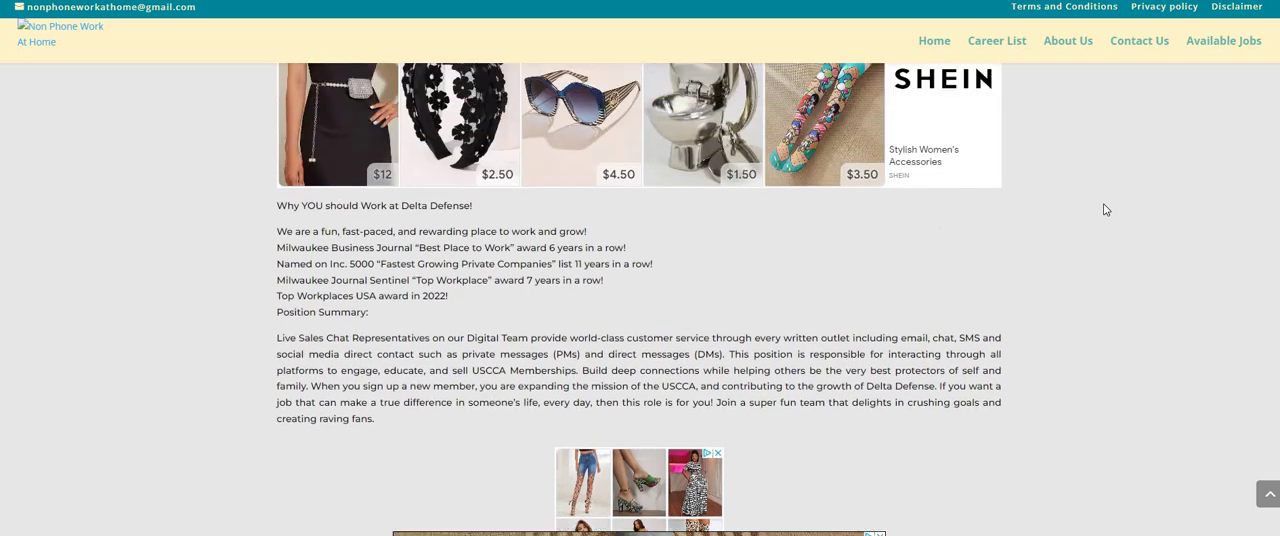
{"action": "scroll", "coordinate": [1095, 214], "scroll_direction": "up", "scroll_amount": 4}
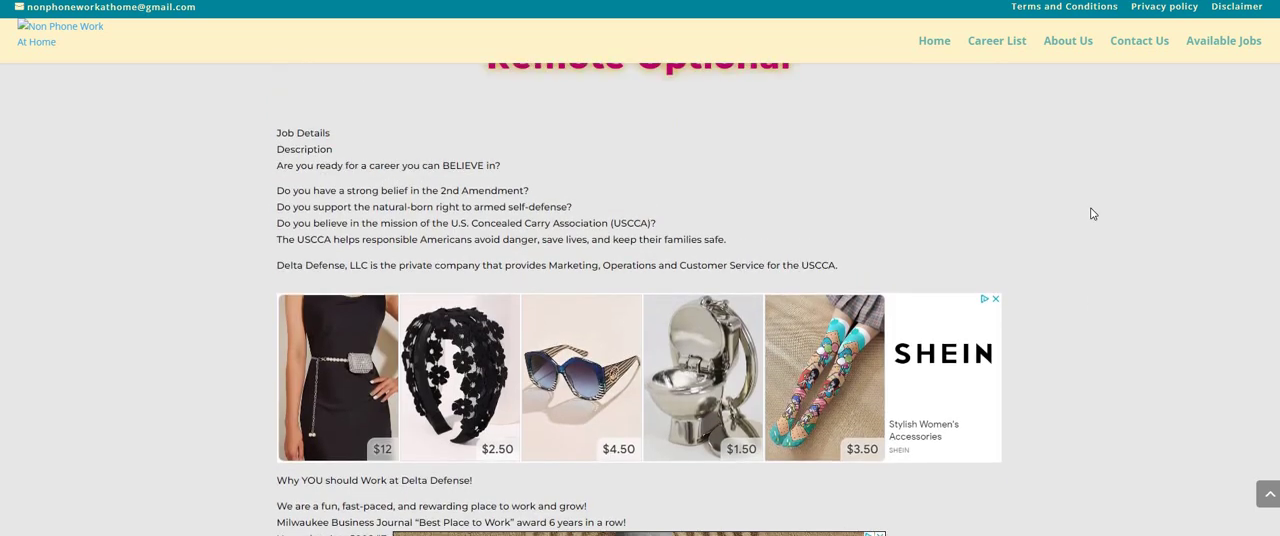
{"action": "scroll", "coordinate": [1093, 213], "scroll_direction": "up", "scroll_amount": 2}
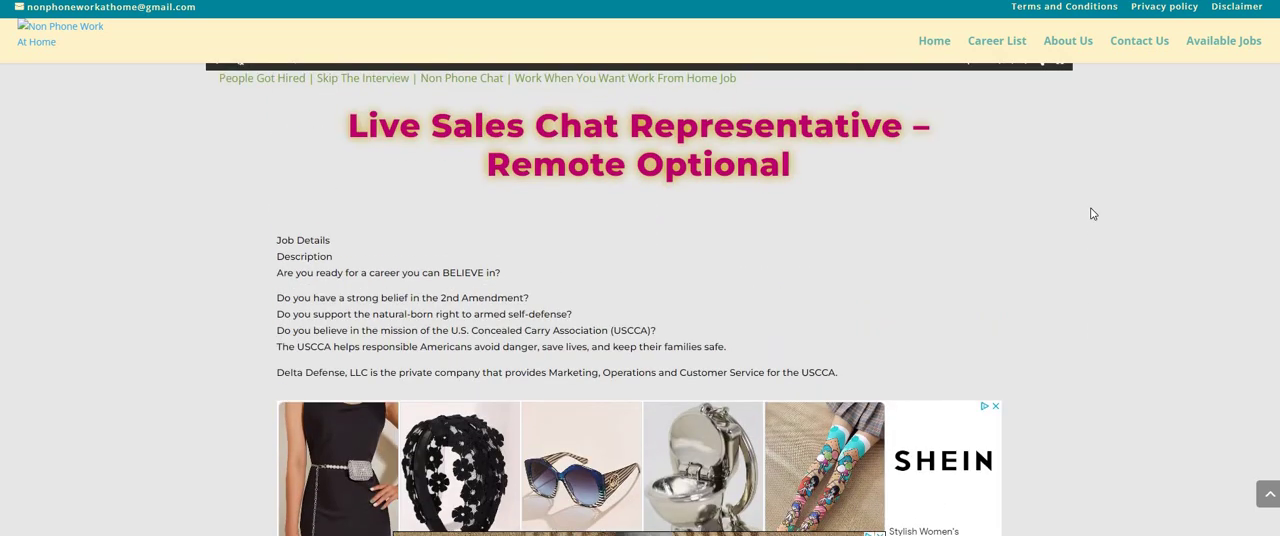